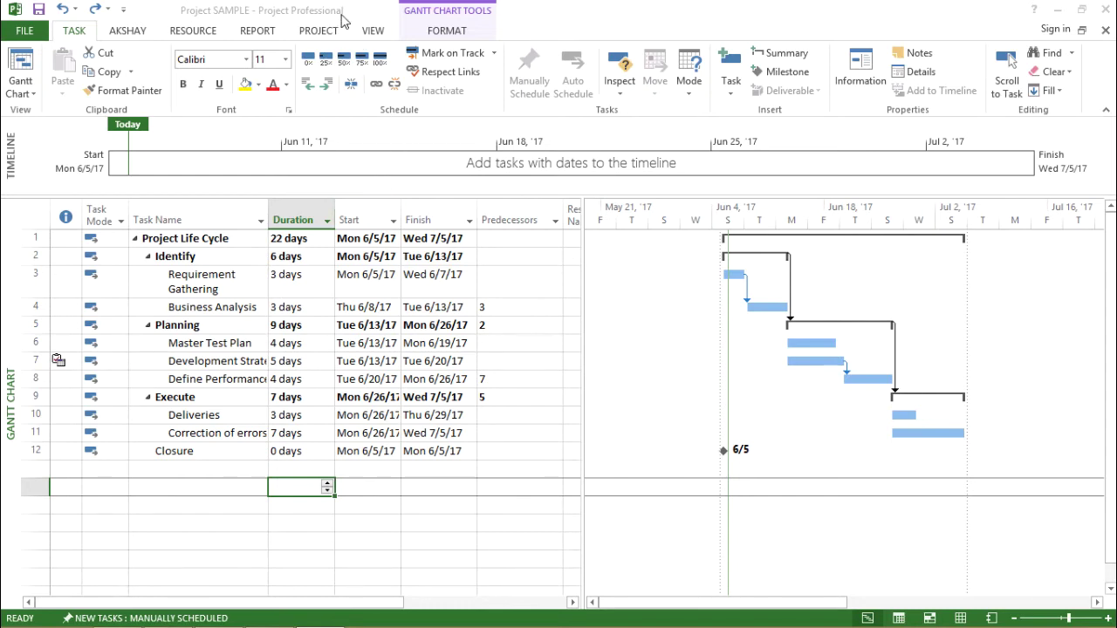
Review the project's start date, scheduling basis, status date and calendar in Project Information, closing it without changes
{"action": "left_click", "coordinate": [320, 31]}
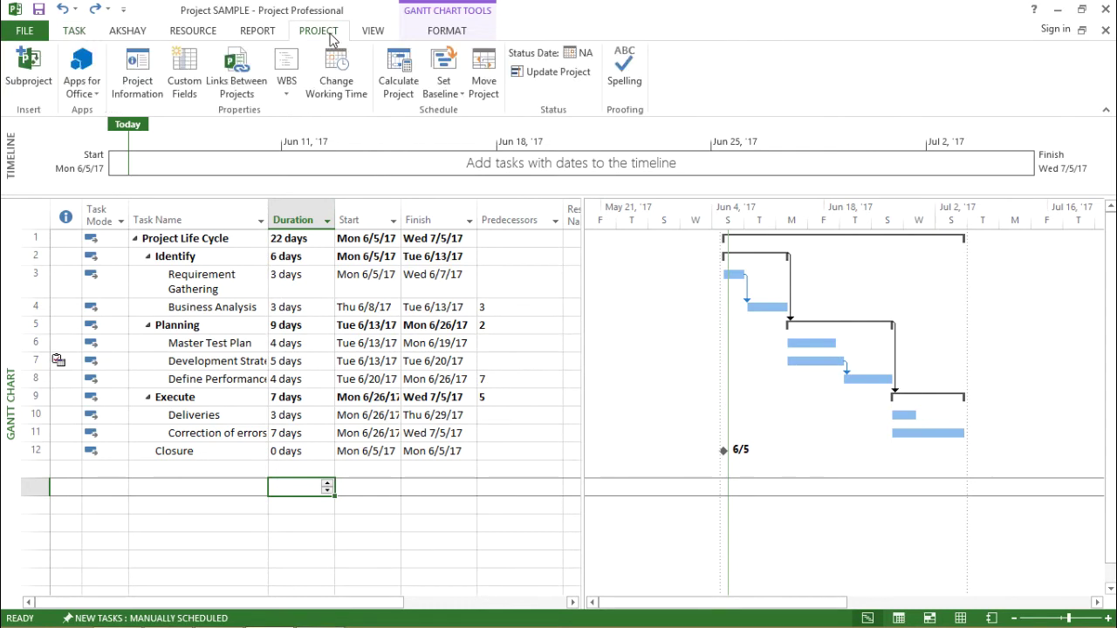
{"action": "left_click", "coordinate": [137, 85]}
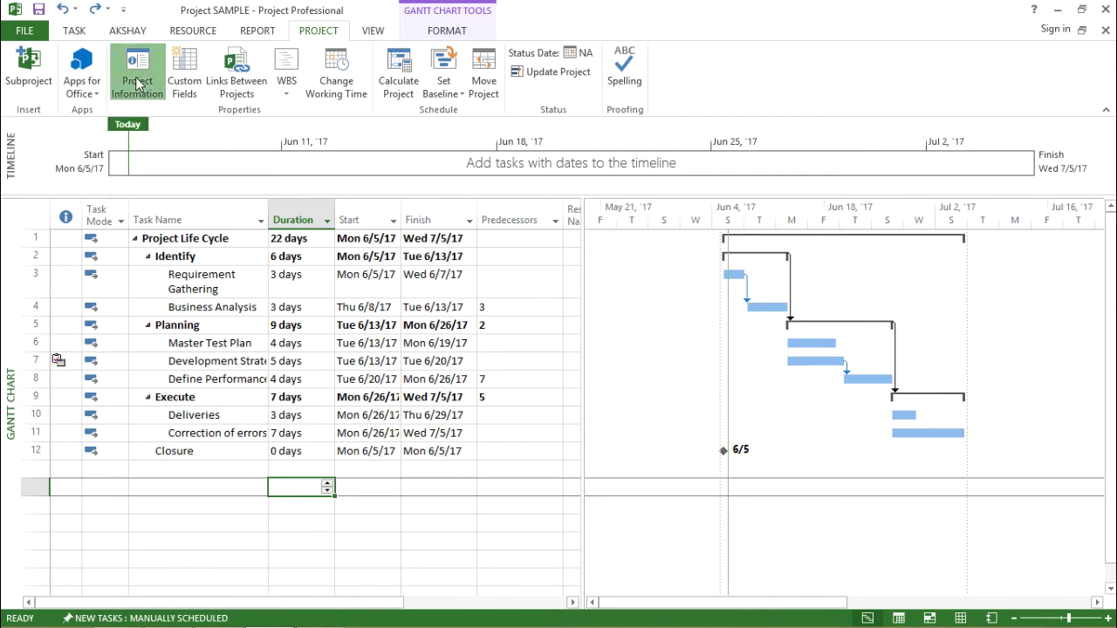
{"action": "left_click_drag", "start_coordinate": [572, 148], "coordinate": [623, 109]}
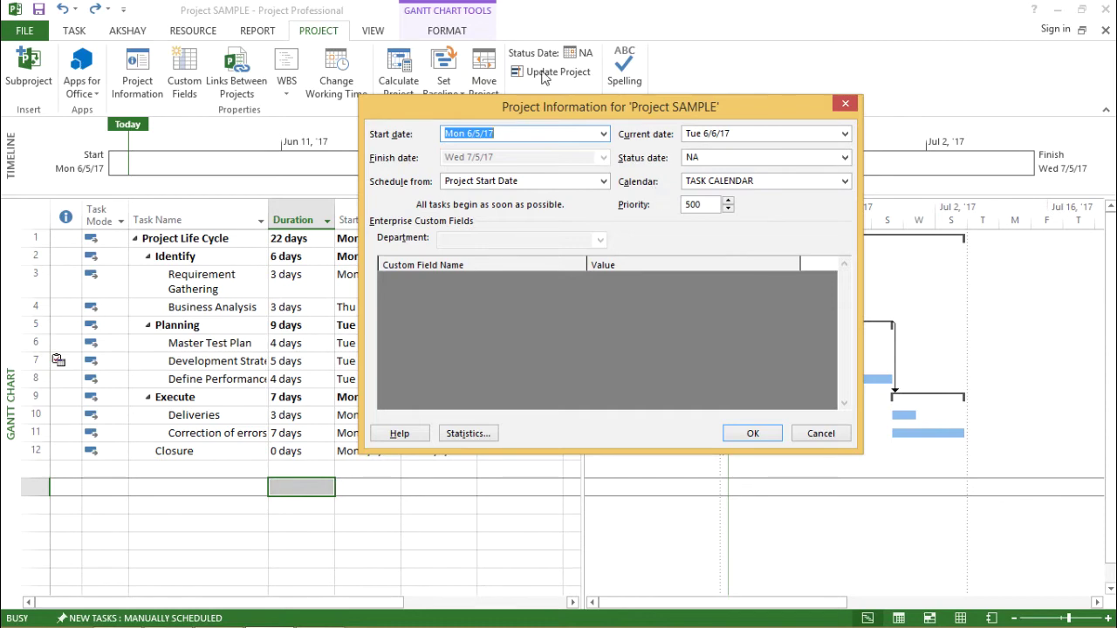
{"action": "left_click_drag", "start_coordinate": [520, 110], "coordinate": [663, 209]}
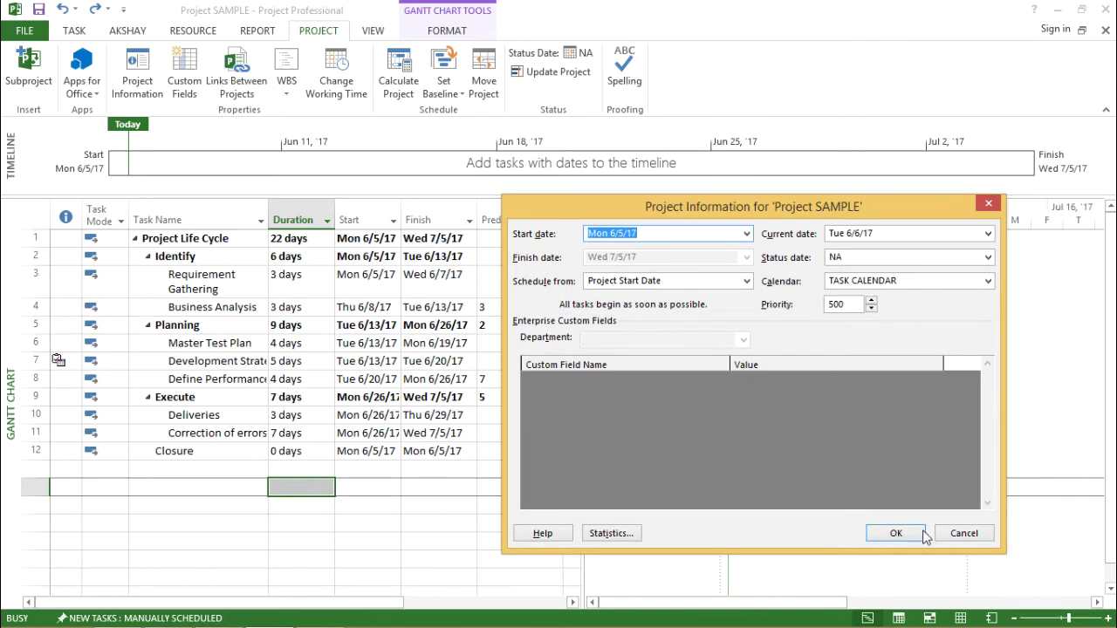
{"action": "left_click", "coordinate": [964, 533]}
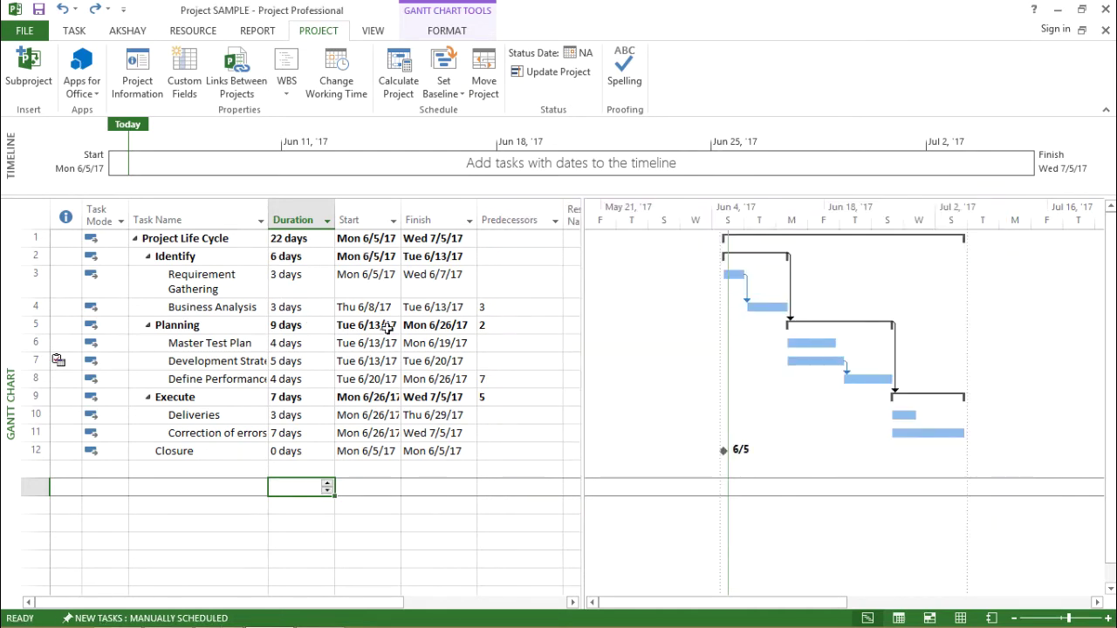
Check the start dates of the Planning, Execute and Closure tasks in the task table
{"action": "left_click", "coordinate": [384, 327]}
{"action": "left_click", "coordinate": [377, 361]}
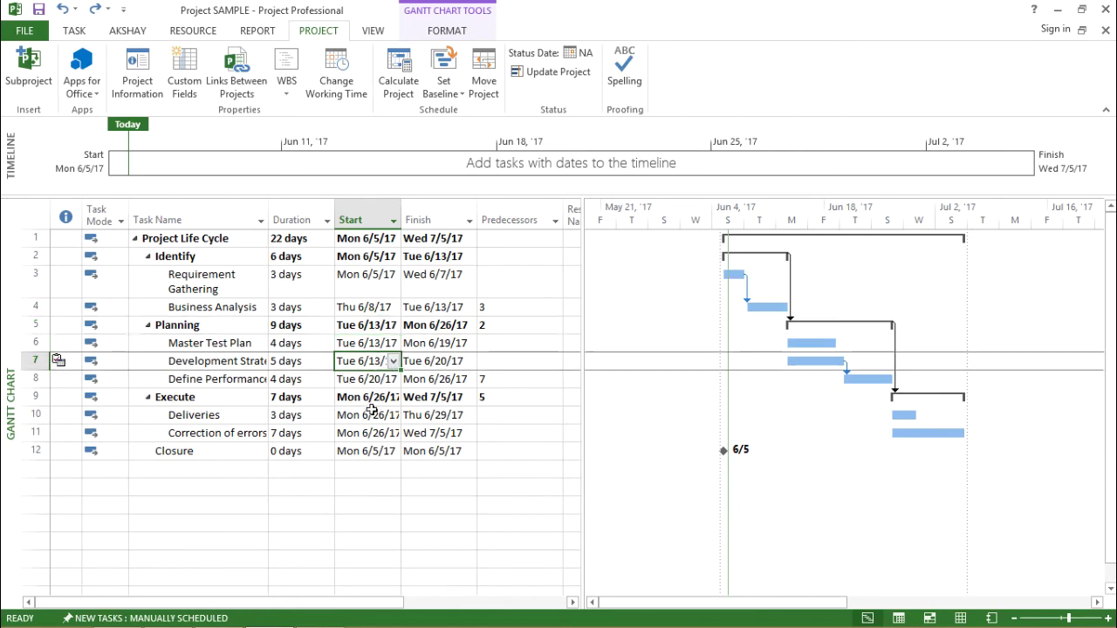
{"action": "left_click", "coordinate": [372, 410]}
{"action": "left_click", "coordinate": [374, 435]}
{"action": "left_click", "coordinate": [377, 453]}
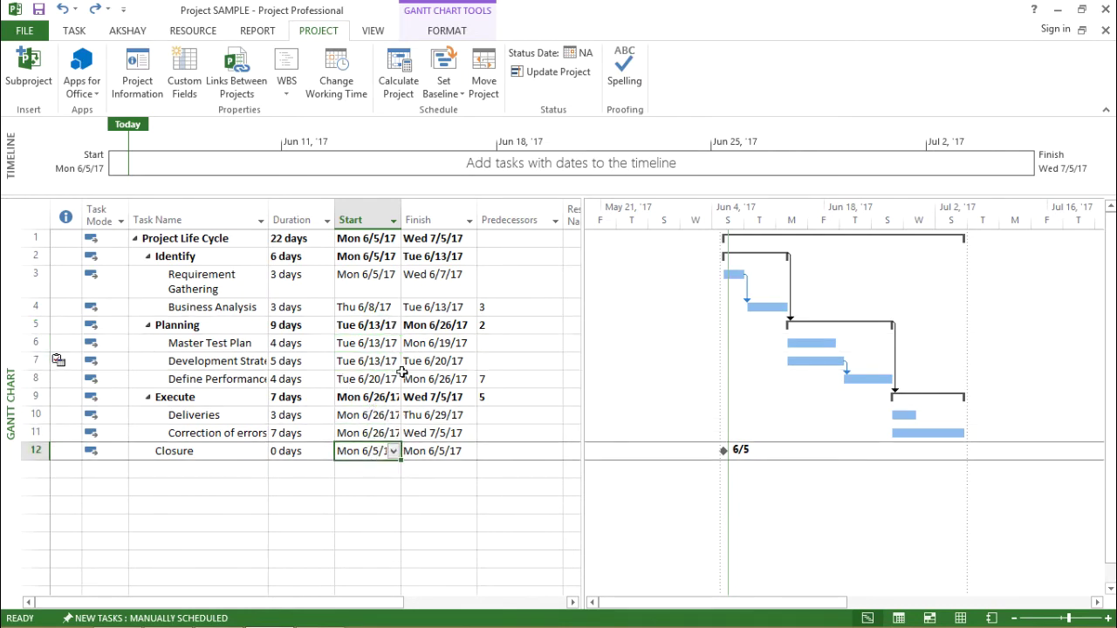
Set the project start date to Wed 6/7/17 and check the rescheduled start of the Project Life Cycle task
{"action": "left_click", "coordinate": [135, 74]}
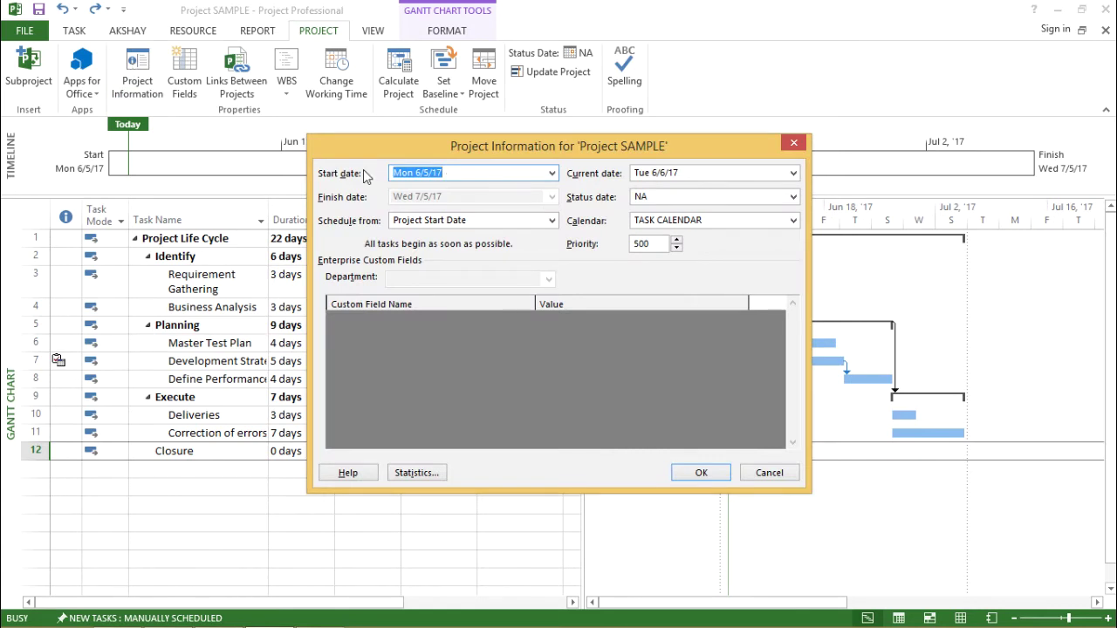
{"action": "left_click", "coordinate": [551, 173]}
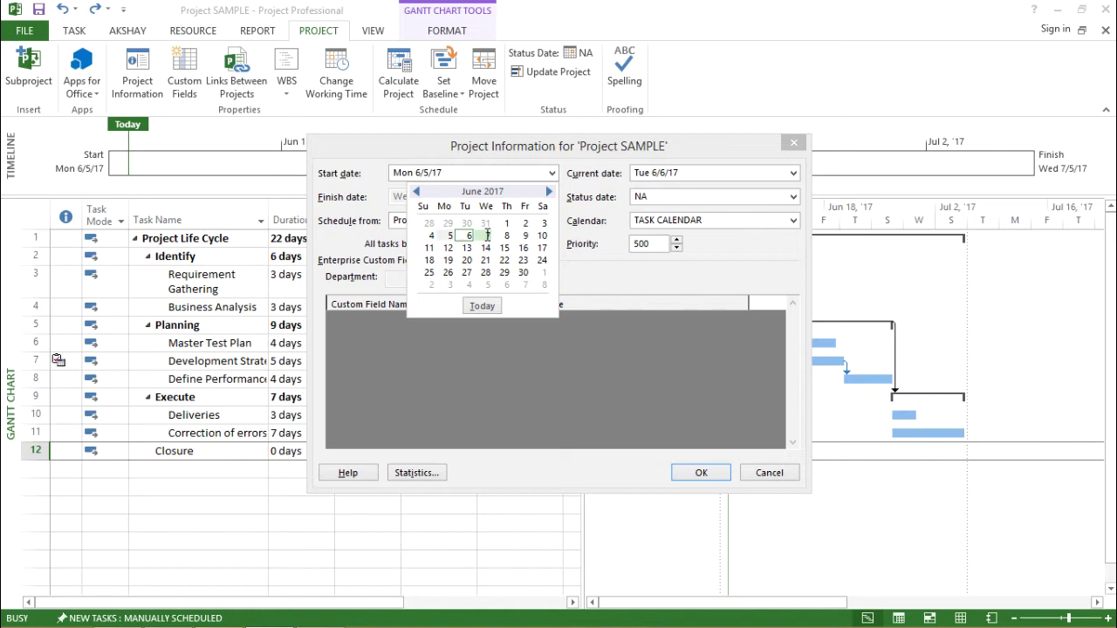
{"action": "left_click", "coordinate": [487, 236]}
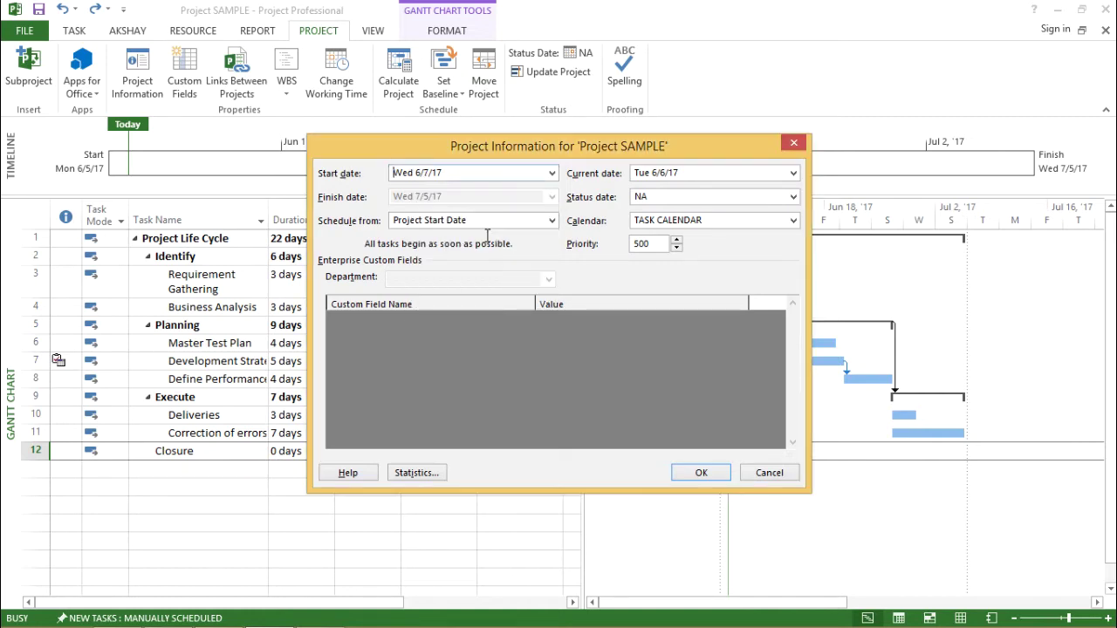
{"action": "left_click_drag", "start_coordinate": [531, 148], "coordinate": [877, 181]}
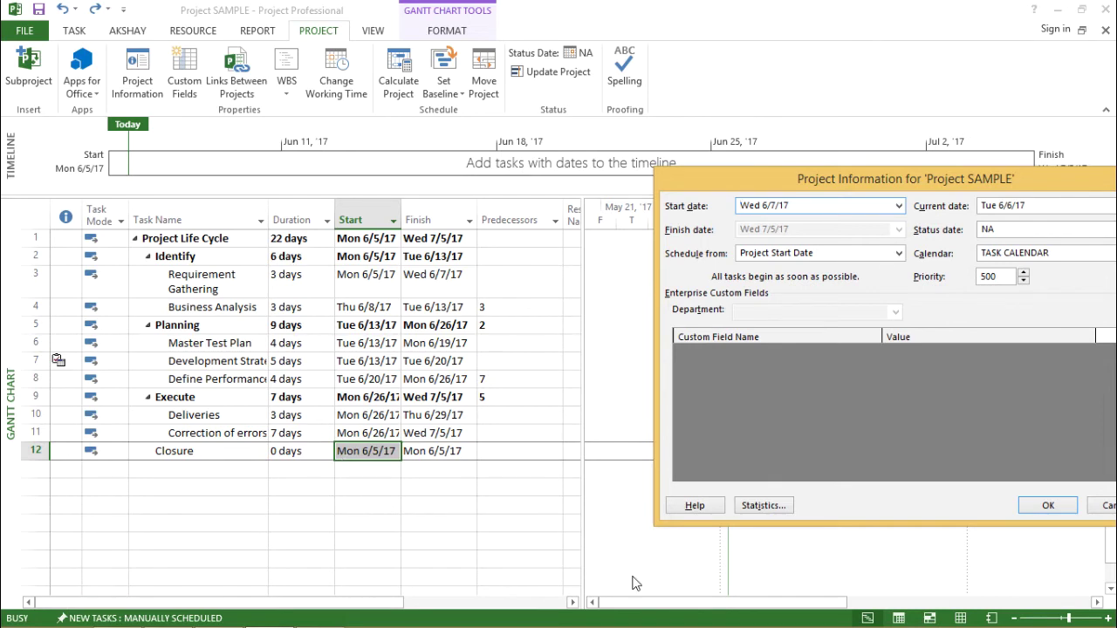
{"action": "left_click", "coordinate": [1049, 512]}
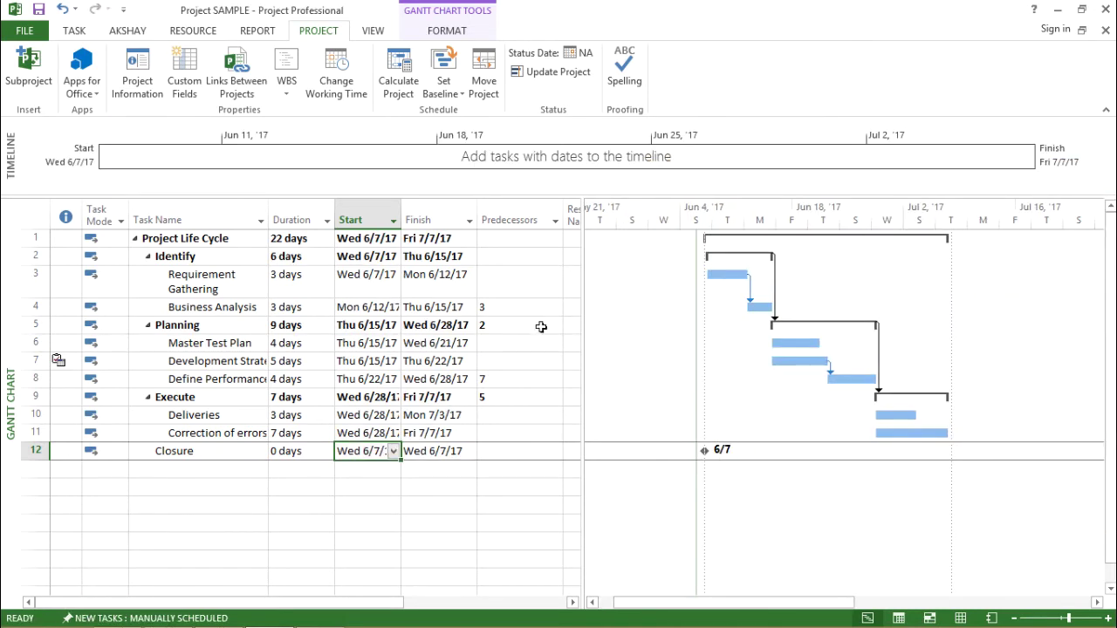
{"action": "left_click", "coordinate": [365, 242]}
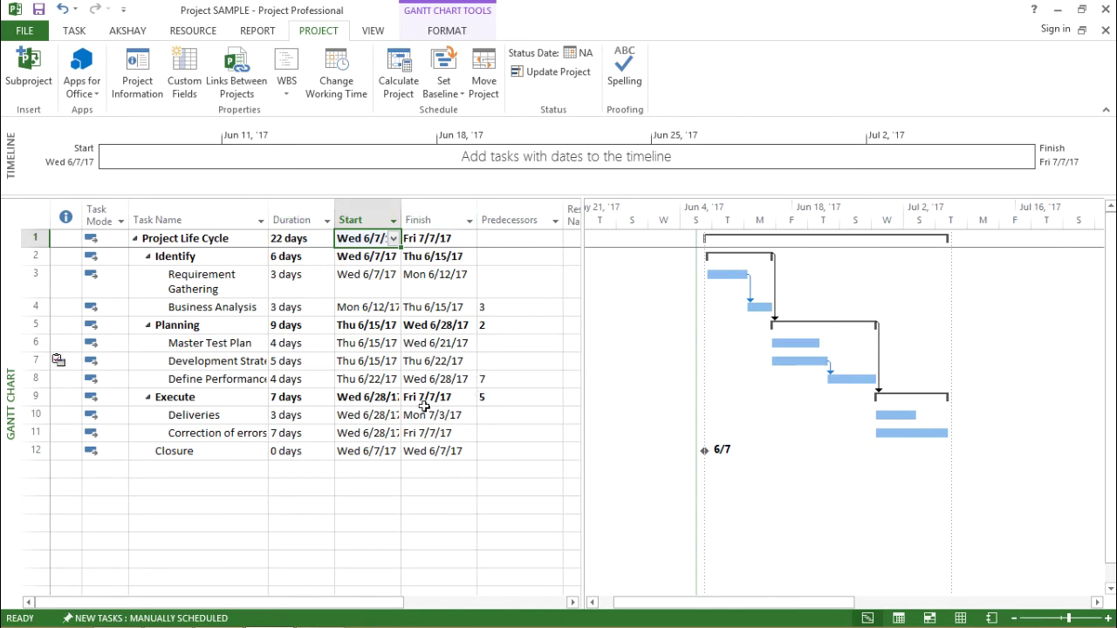
Set the project's status date to Wed 6/28/17 in Project Information, keeping the current date
{"action": "left_click", "coordinate": [149, 103]}
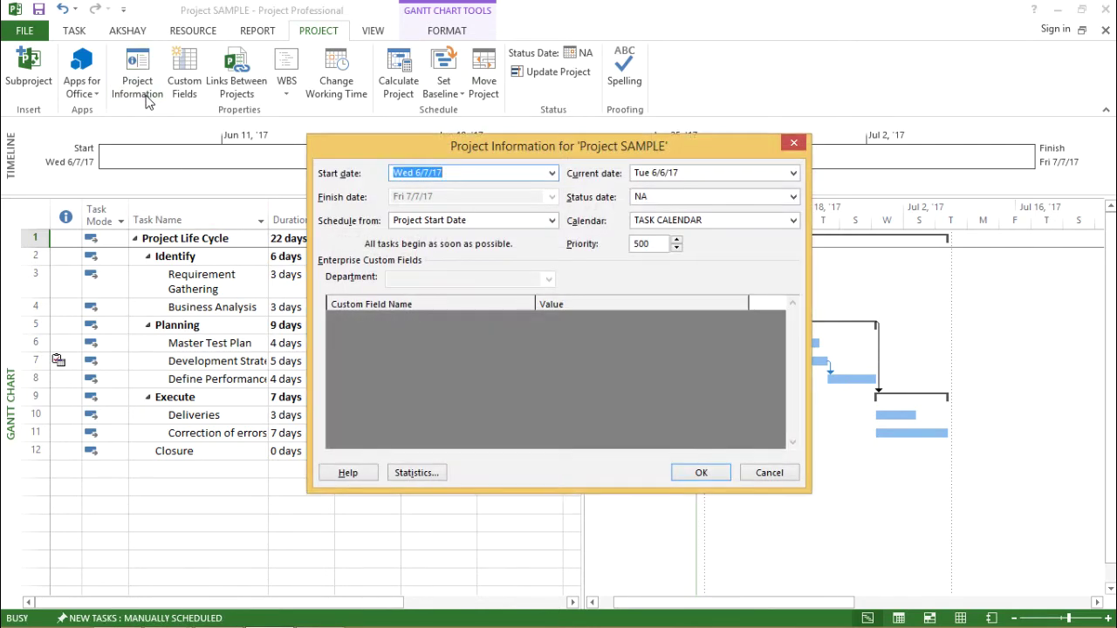
{"action": "left_click", "coordinate": [794, 173]}
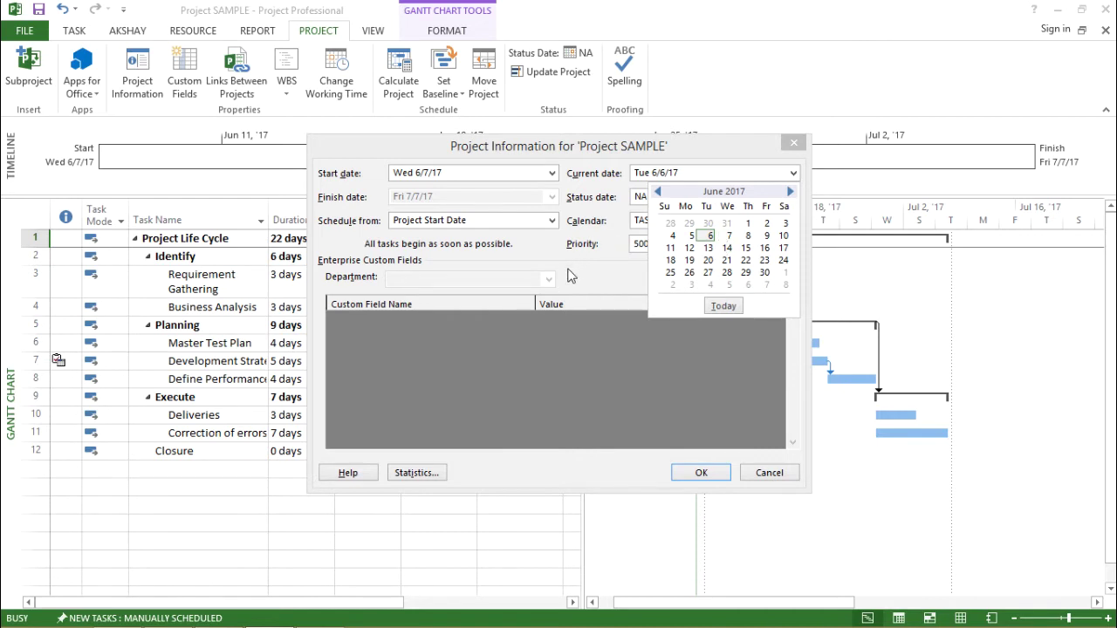
{"action": "left_click", "coordinate": [569, 277]}
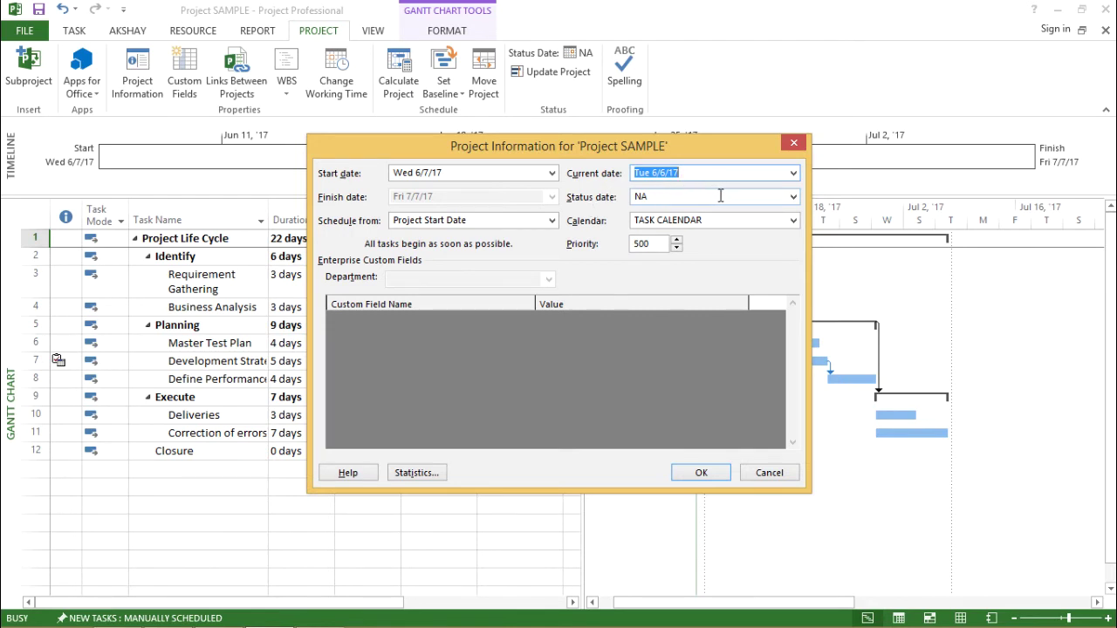
{"action": "left_click", "coordinate": [793, 198]}
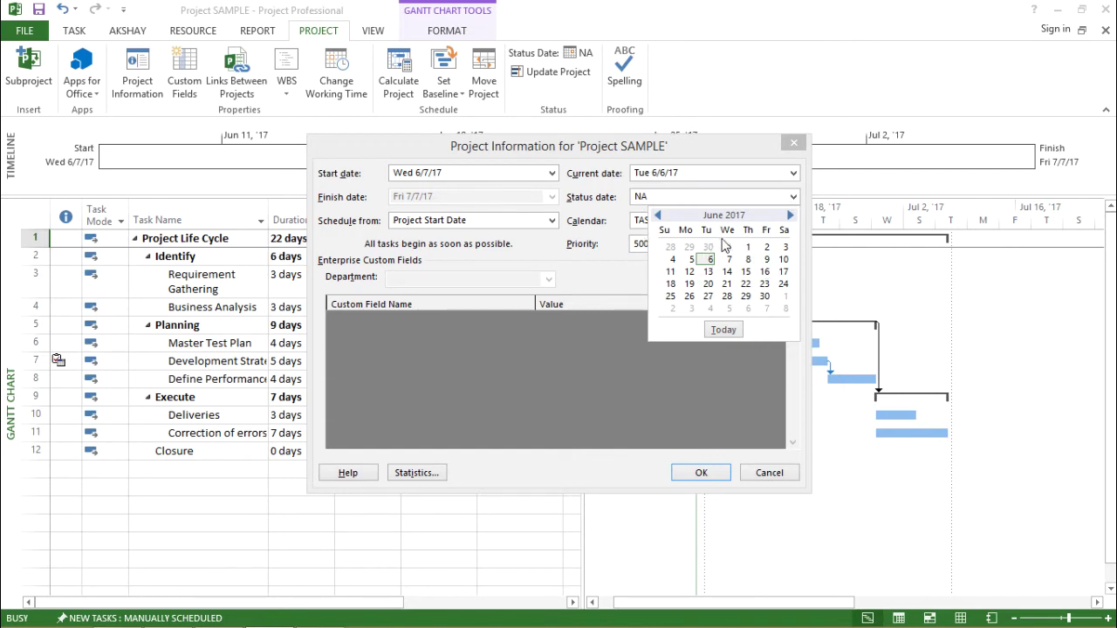
{"action": "left_click", "coordinate": [727, 296]}
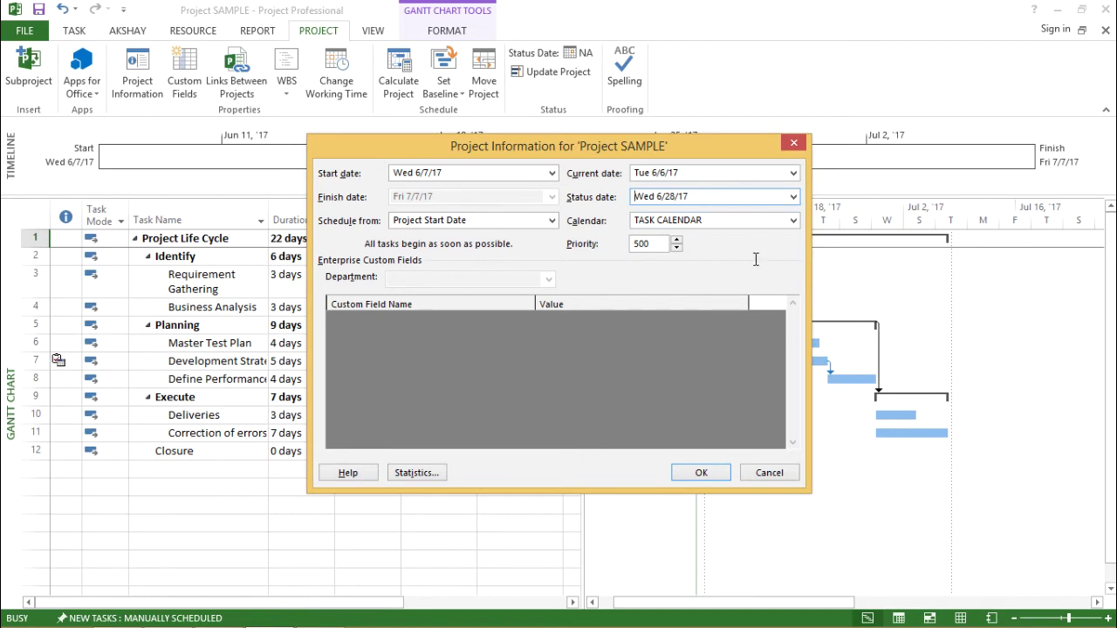
{"action": "left_click", "coordinate": [711, 471]}
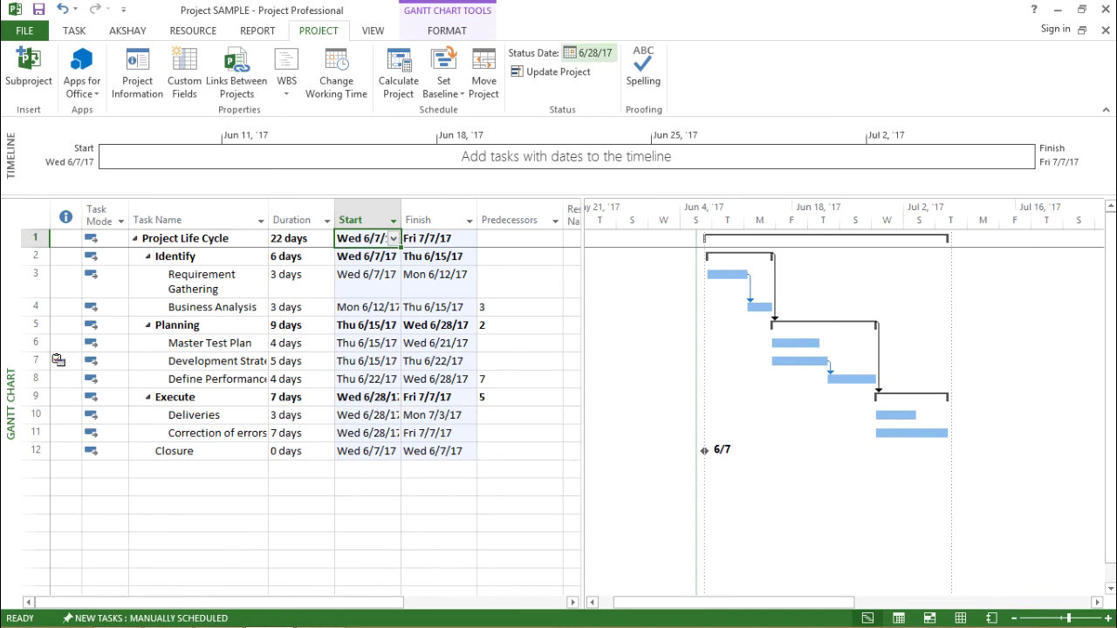
View the Status Date dialog and its calendar, closing it with the existing date kept
{"action": "left_click", "coordinate": [591, 53]}
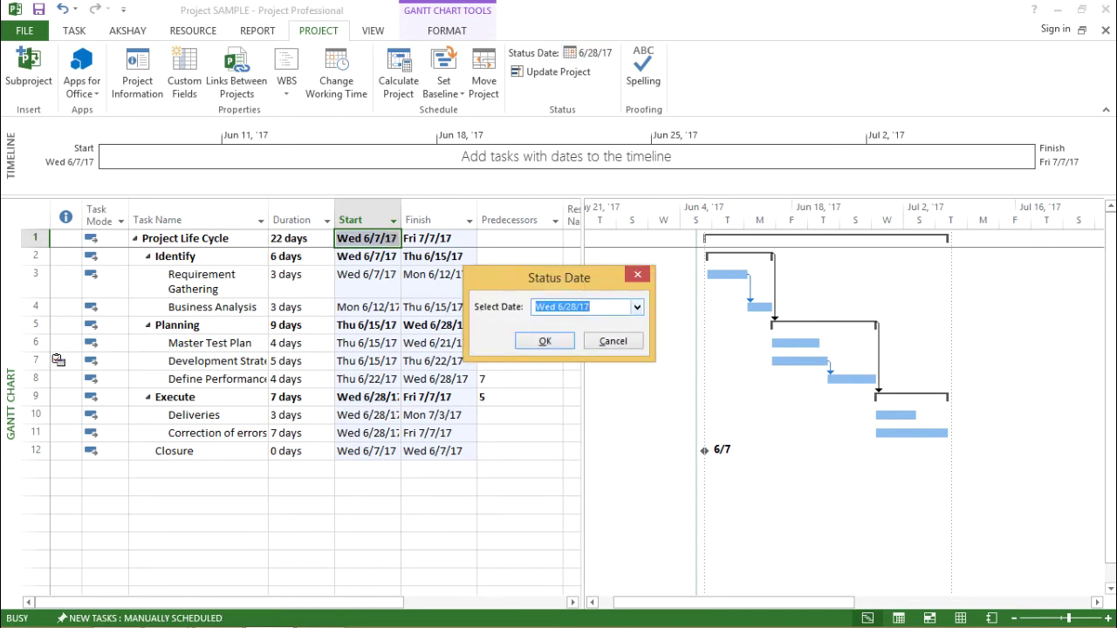
{"action": "left_click", "coordinate": [637, 307]}
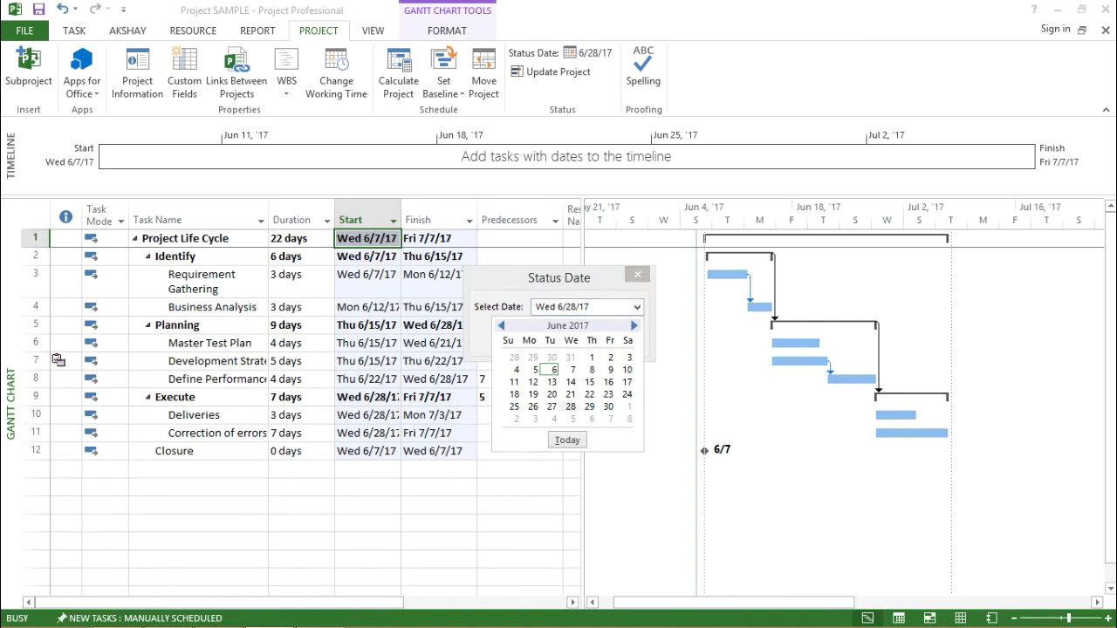
{"action": "key", "text": "Escape"}
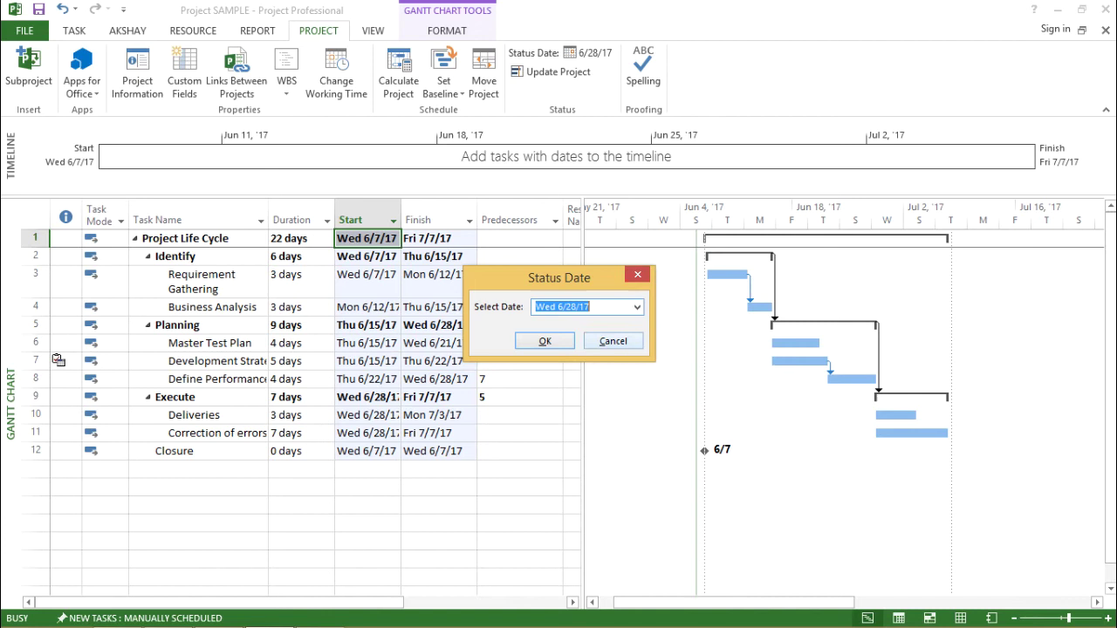
{"action": "key", "text": "Return"}
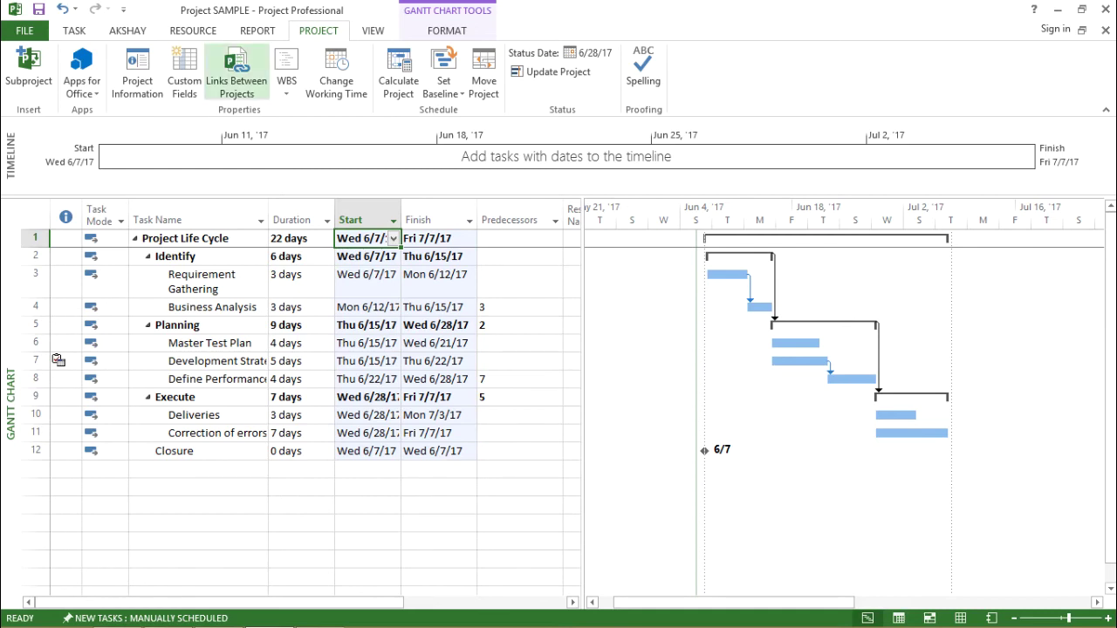
Schedule the project from the Project Finish Date in Project Information and inspect the finish date choices
{"action": "left_click", "coordinate": [137, 74]}
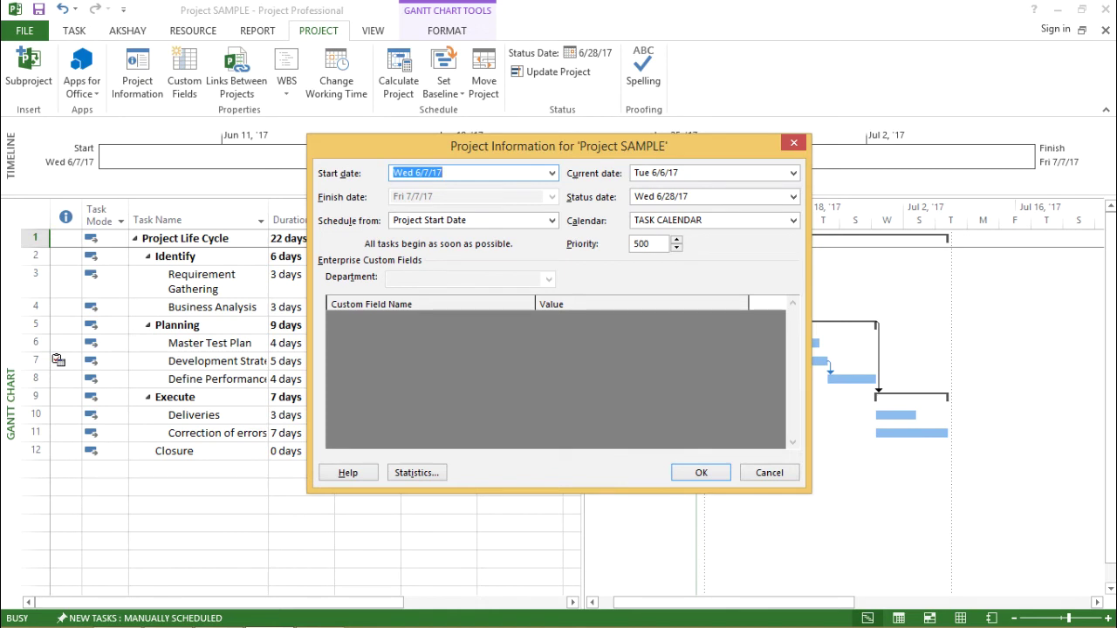
{"action": "left_click", "coordinate": [551, 220]}
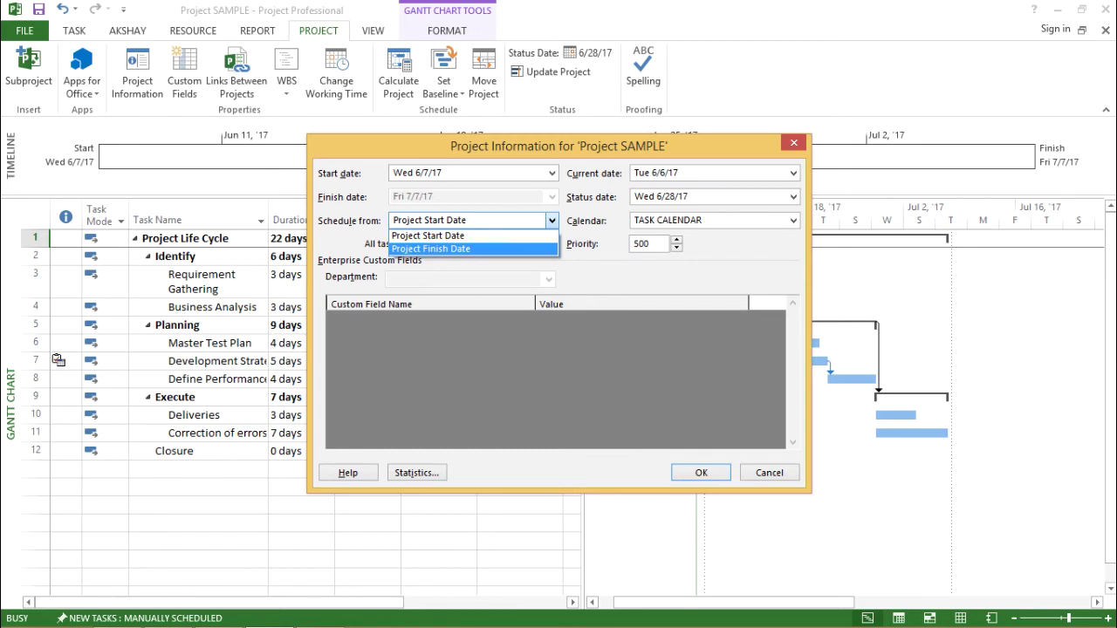
{"action": "key", "text": "Return"}
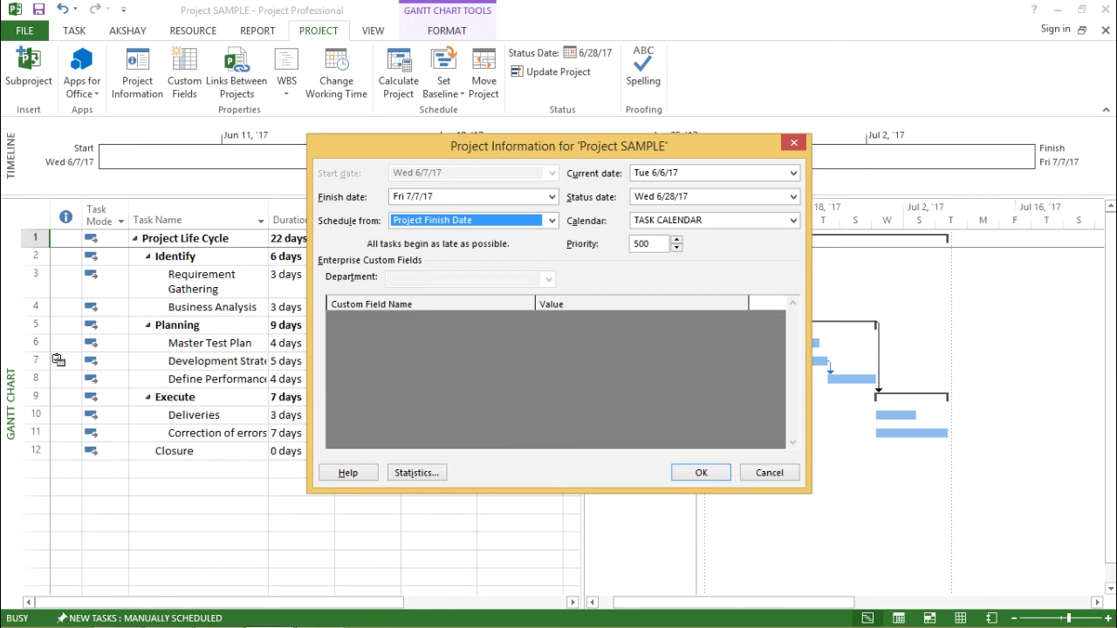
{"action": "key", "text": "shift+Tab"}
{"action": "key", "text": "alt+Down"}
{"action": "key", "text": "Escape"}
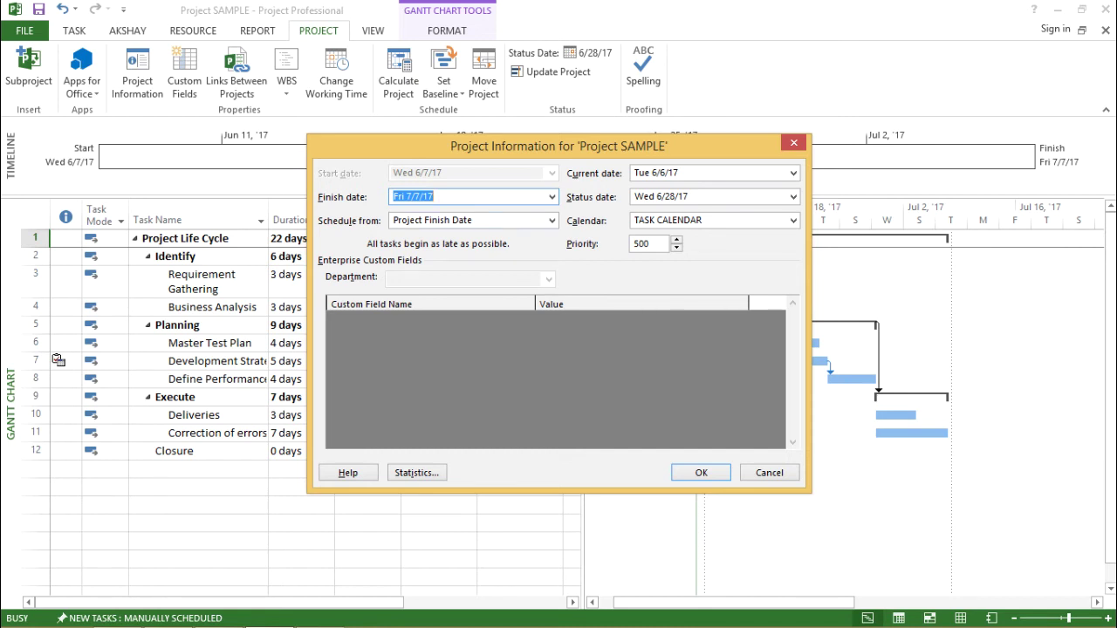
{"action": "left_click", "coordinate": [551, 221]}
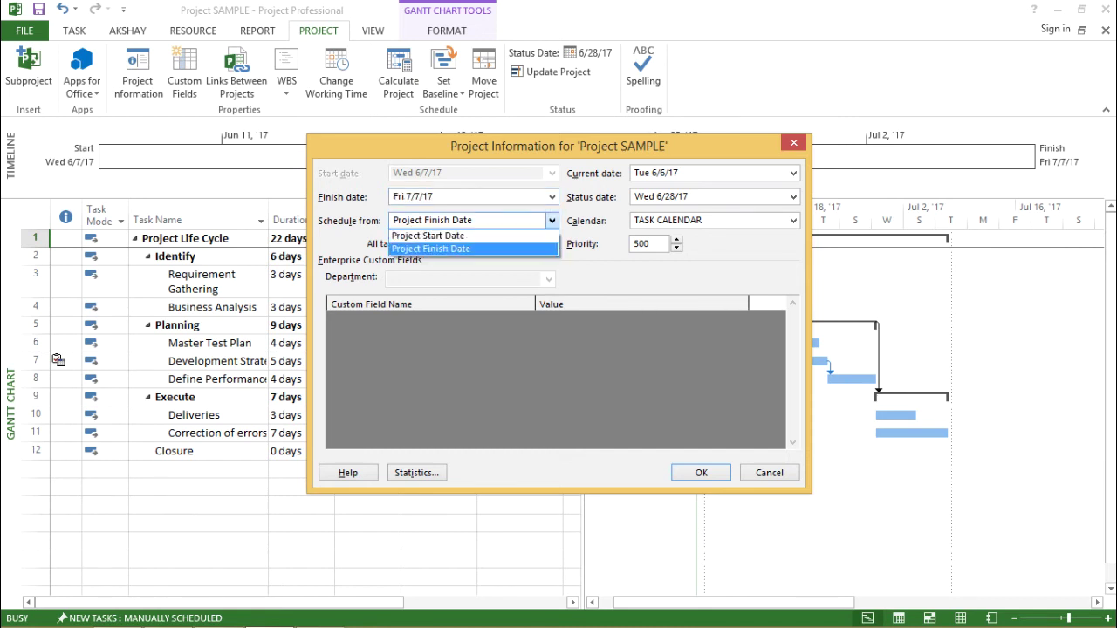
{"action": "key", "text": "Return"}
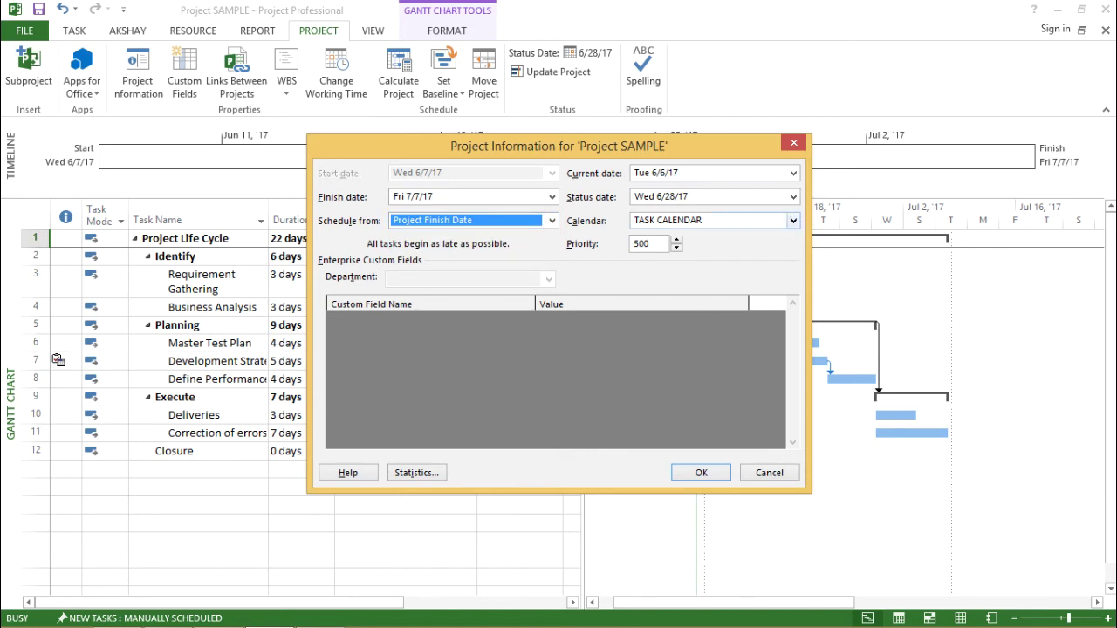
Change the project calendar to Standard
{"action": "left_click", "coordinate": [793, 220]}
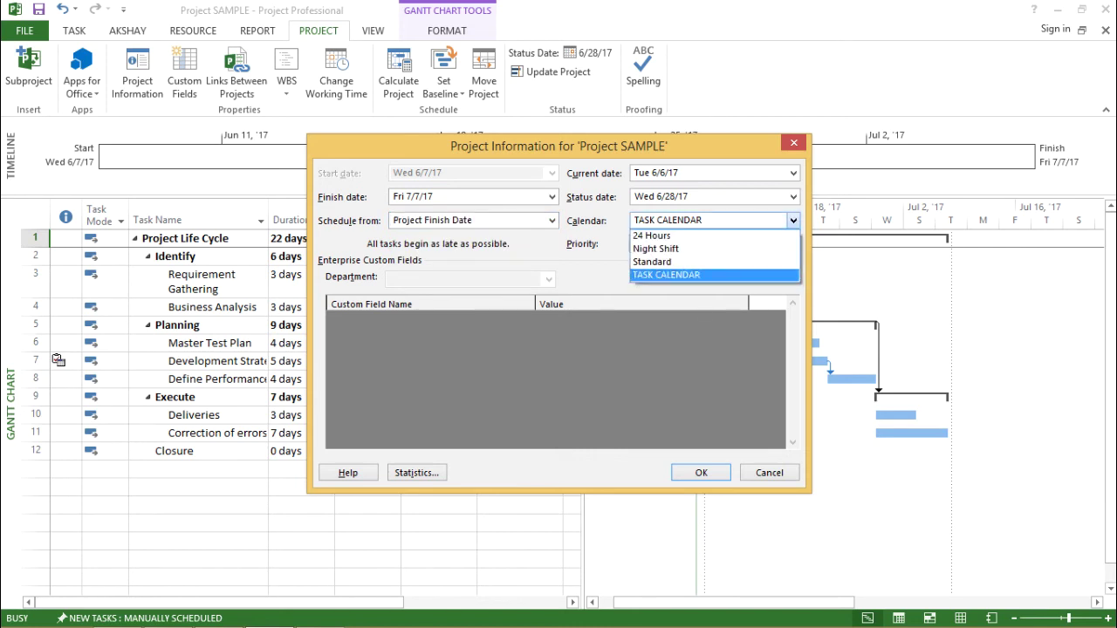
{"action": "key", "text": "Home"}
{"action": "key", "text": "Down"}
{"action": "key", "text": "Down"}
{"action": "key", "text": "Return"}
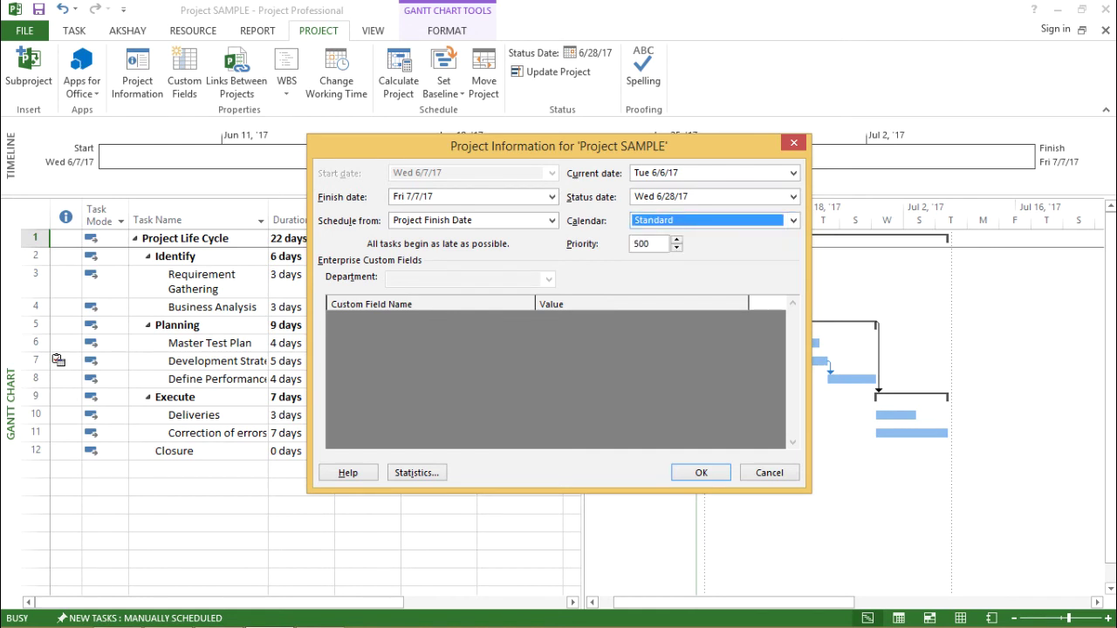
Change the project calendar to TASK CALENDAR
{"action": "key", "text": "alt+Down"}
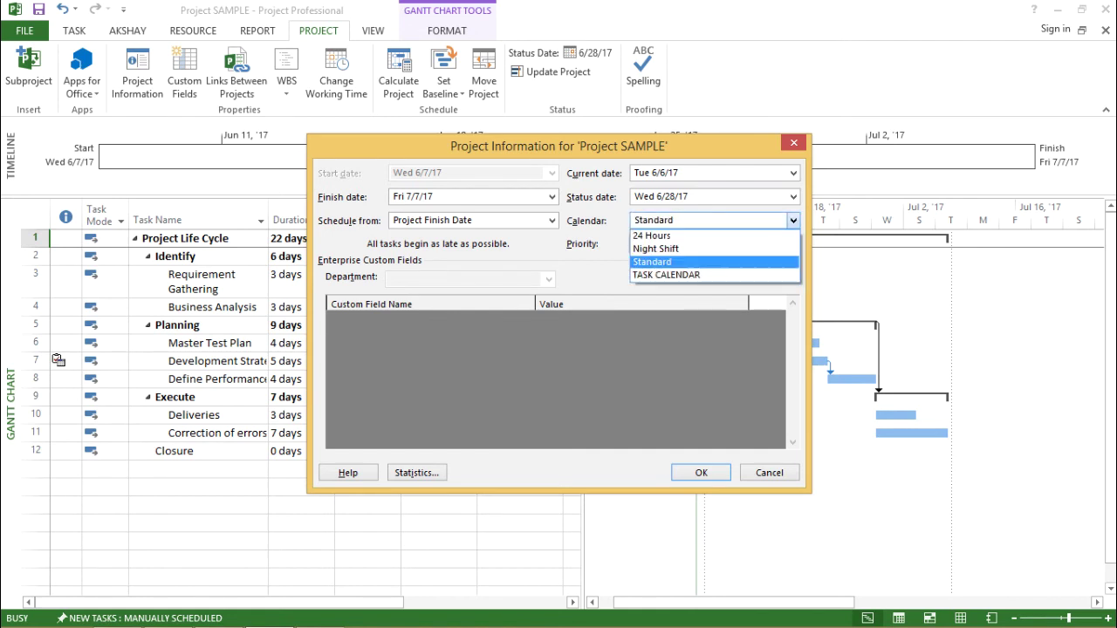
{"action": "key", "text": "Down"}
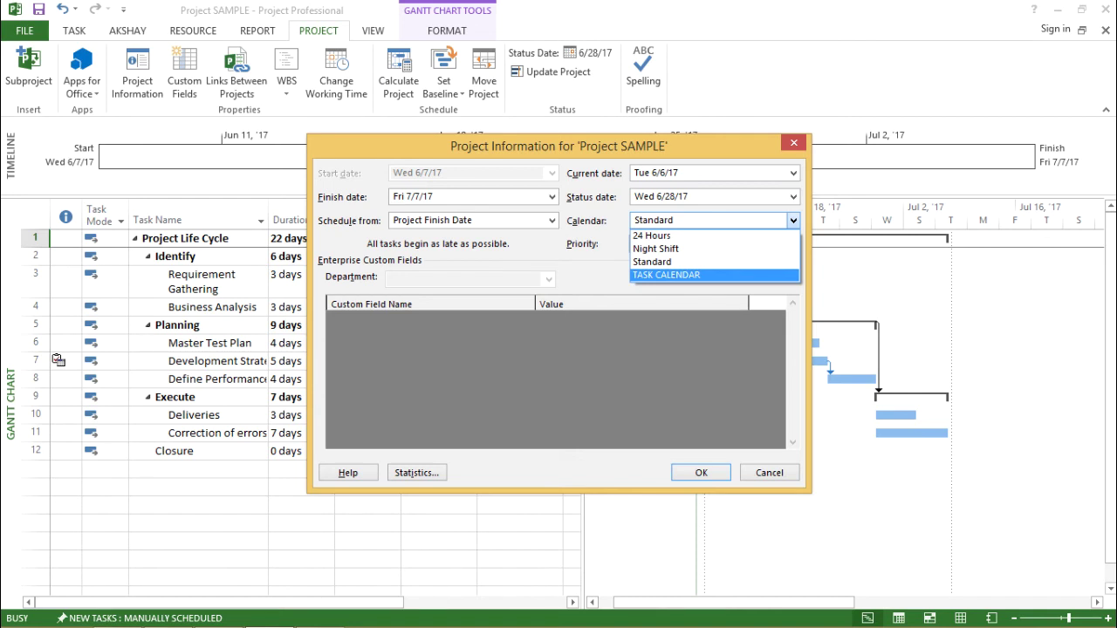
{"action": "key", "text": "Return"}
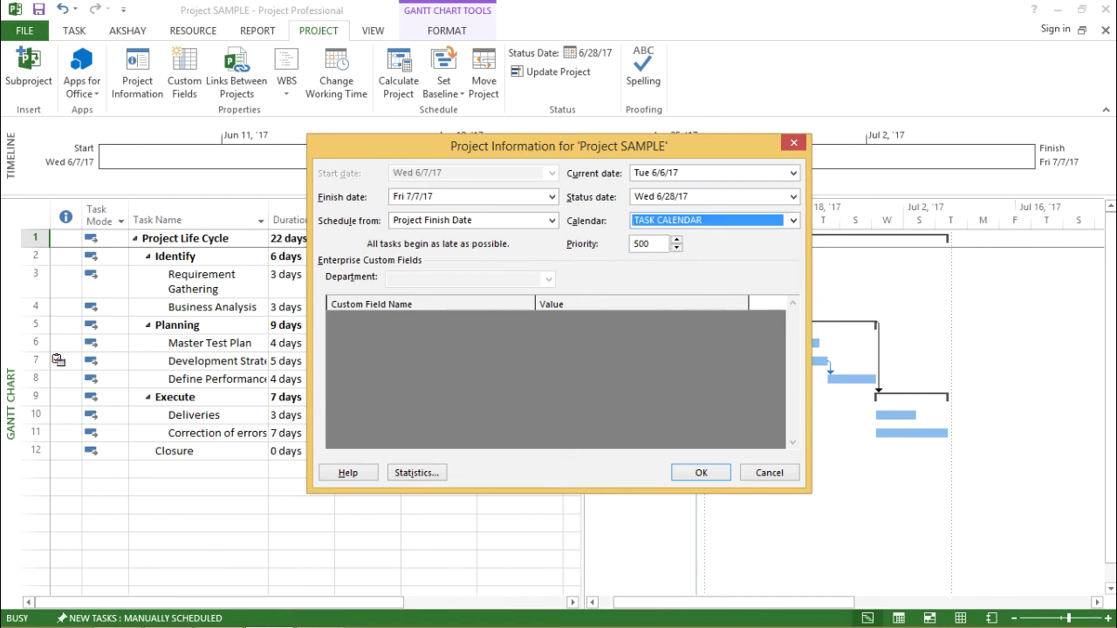
Set the project calendar back to Standard and apply the Project Information settings
{"action": "key", "text": "alt+Down"}
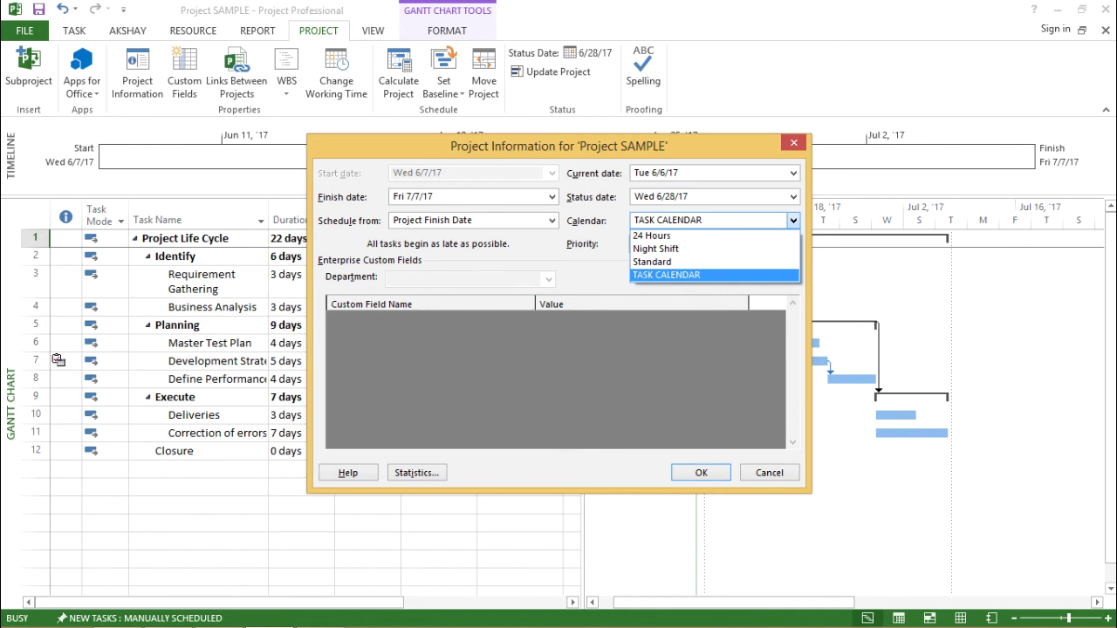
{"action": "key", "text": "Up"}
{"action": "key", "text": "Up"}
{"action": "key", "text": "Down"}
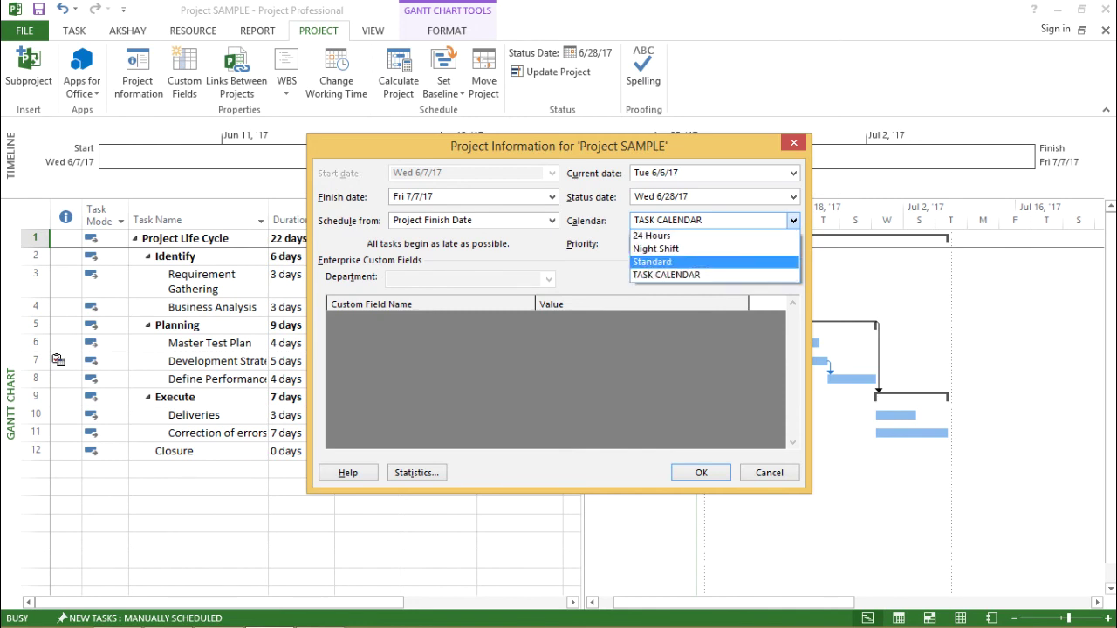
{"action": "key", "text": "Return"}
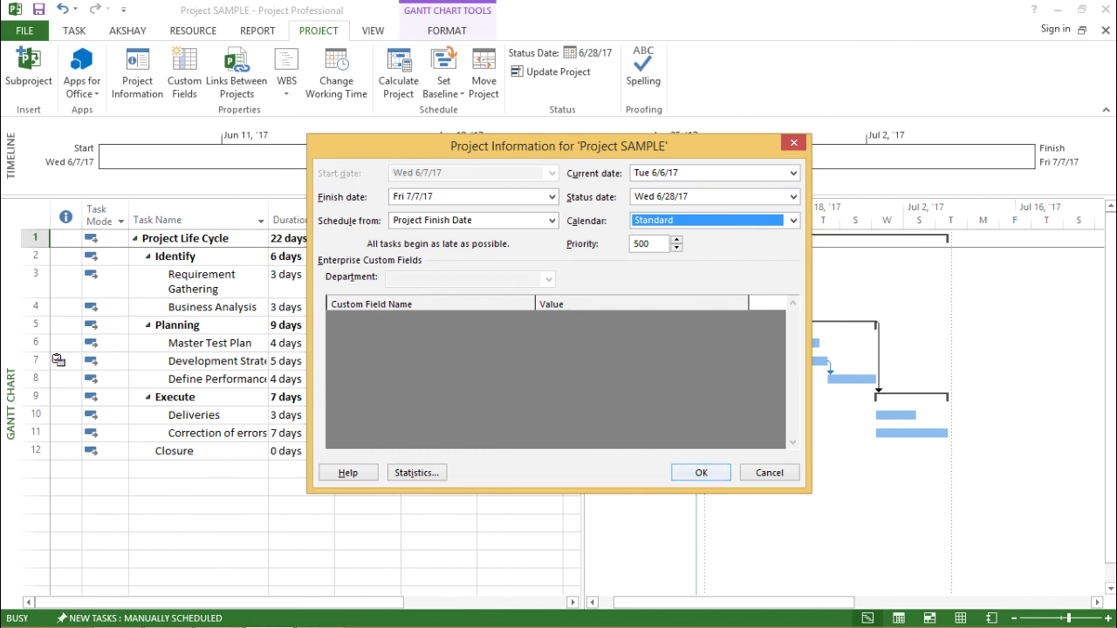
{"action": "key", "text": "Return"}
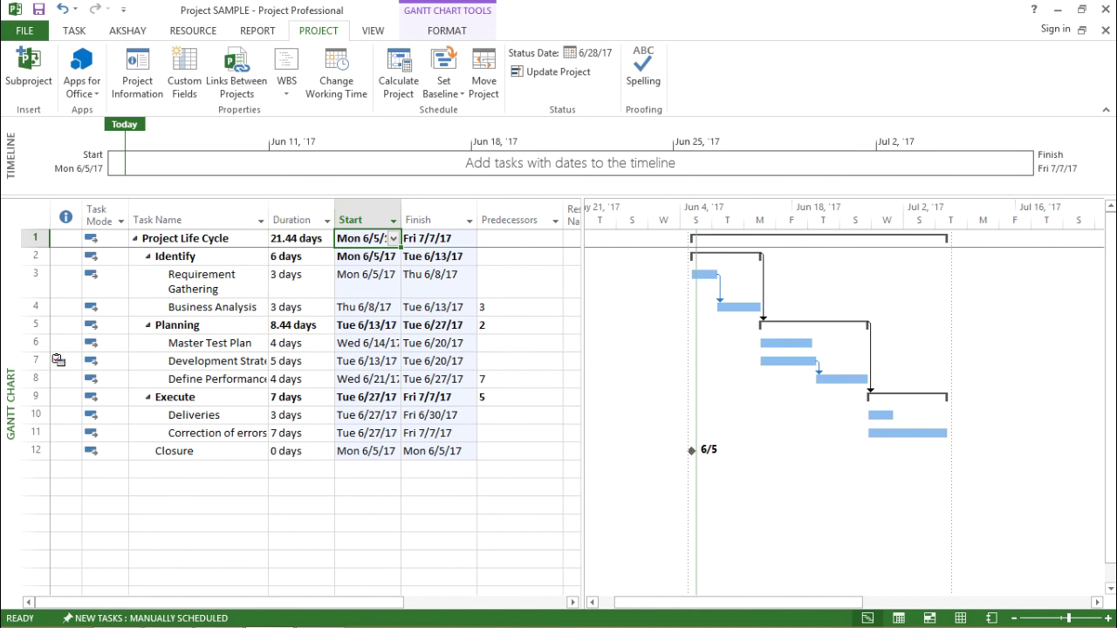
Reopen Project Information, assign TASK CALENDAR as the project calendar and apply it to the schedule
{"action": "left_click", "coordinate": [137, 75]}
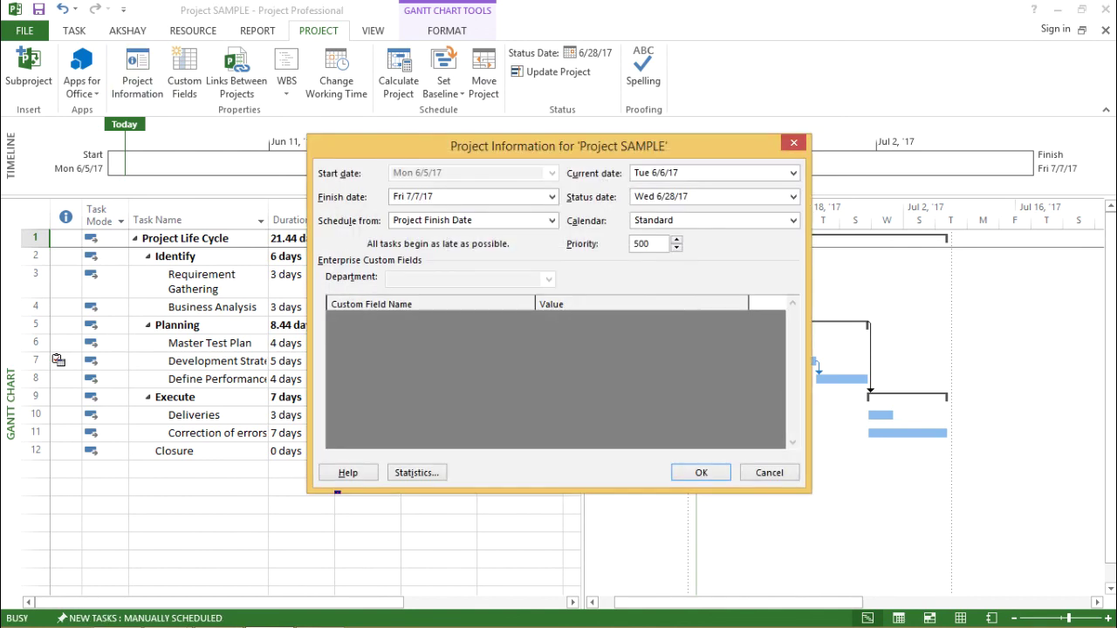
{"action": "key", "text": "alt+Down"}
{"action": "key", "text": "Down"}
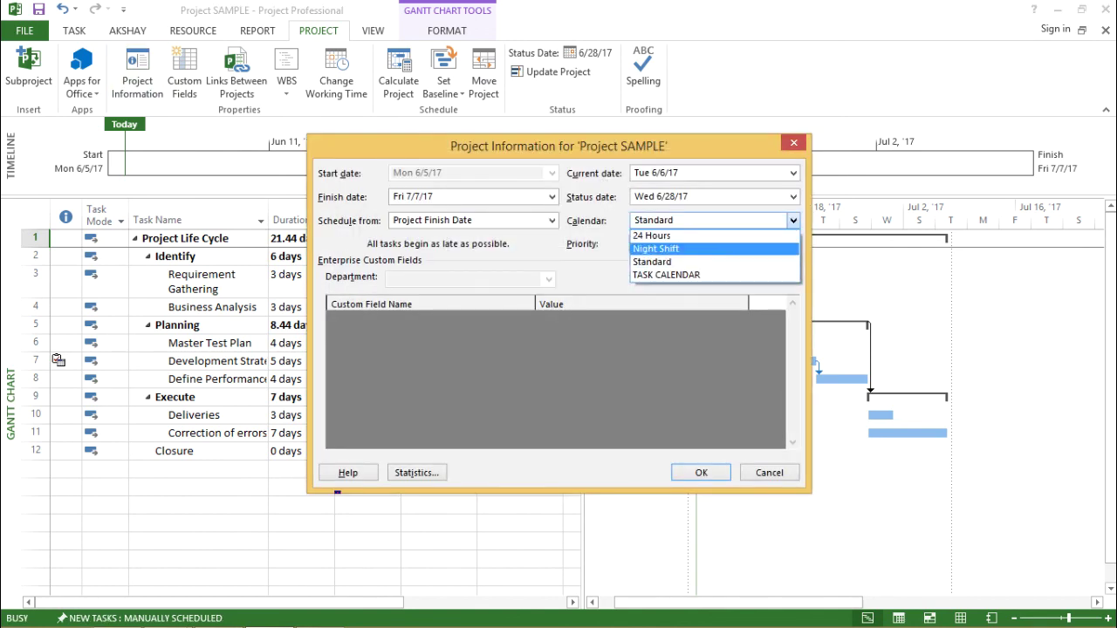
{"action": "key", "text": "Return"}
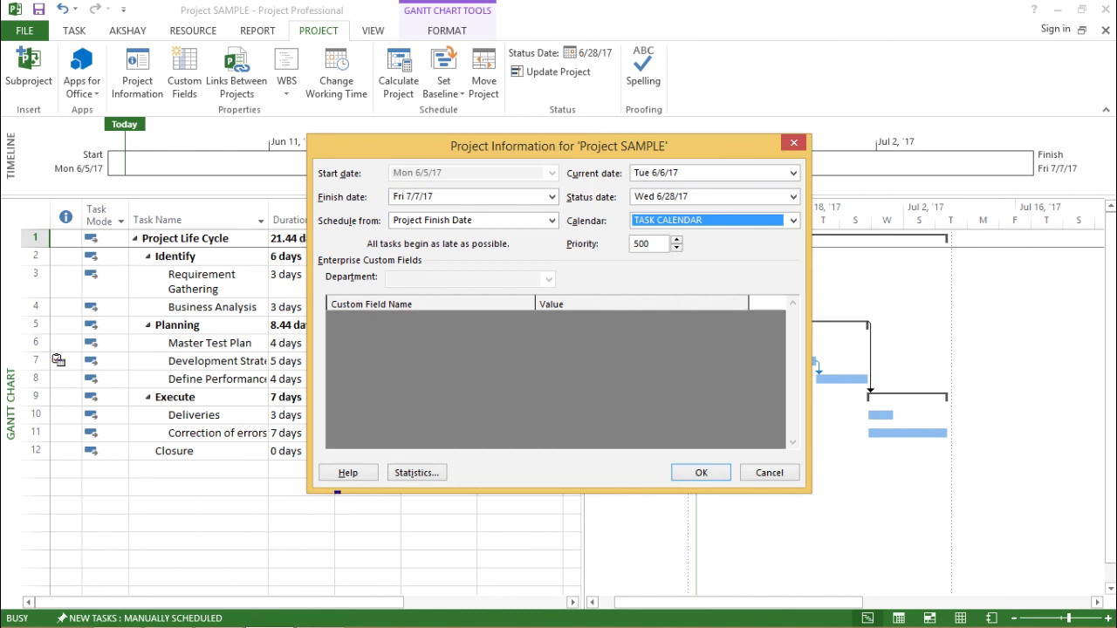
{"action": "key", "text": "Tab"}
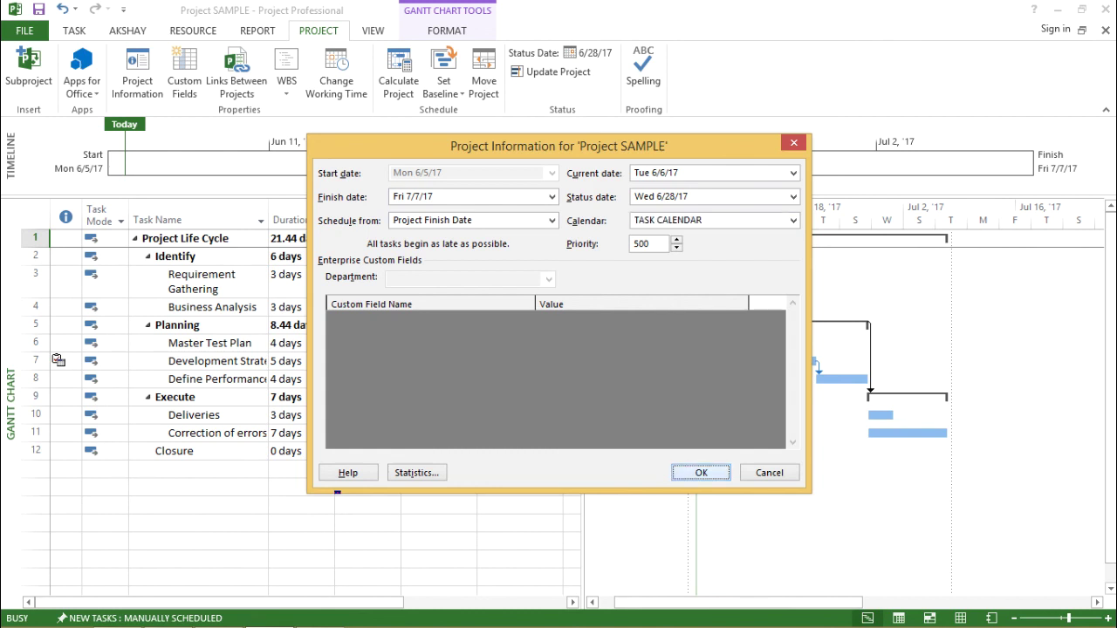
{"action": "key", "text": "Return"}
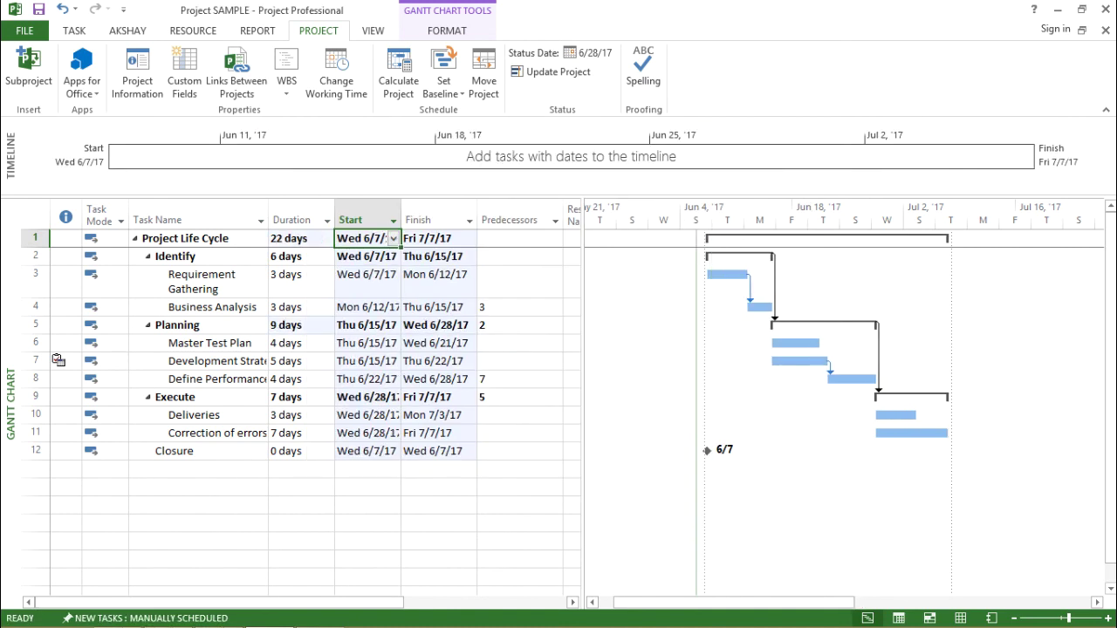
{"action": "key", "text": "ctrl+Down"}
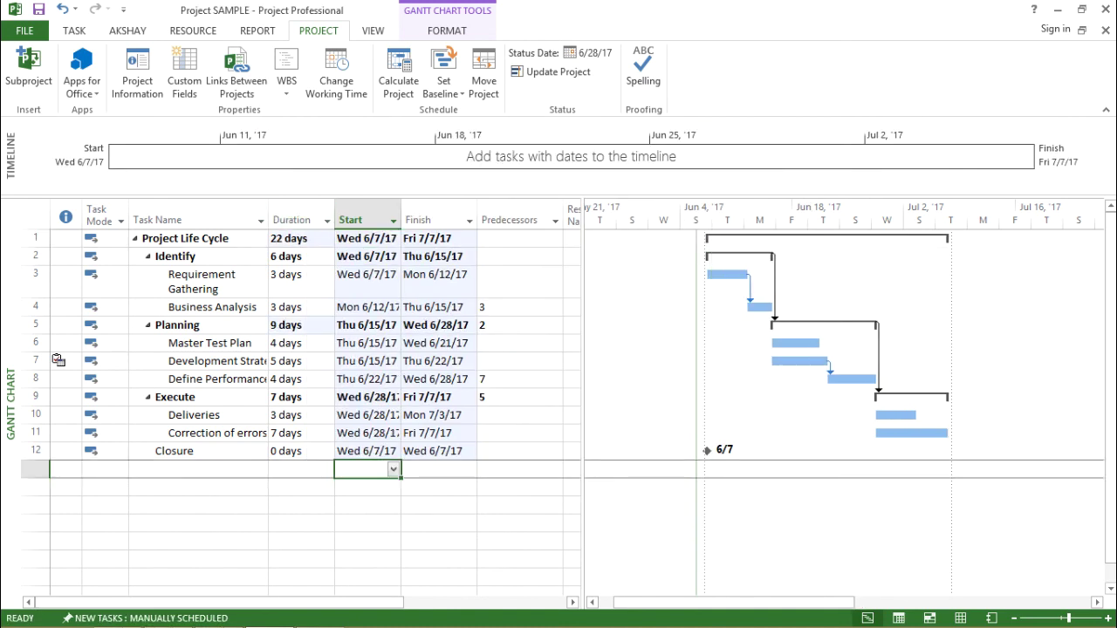
{"action": "key", "text": "Up"}
{"action": "key", "text": "Up"}
{"action": "key", "text": "Up"}
{"action": "key", "text": "Up"}
{"action": "key", "text": "Up"}
{"action": "key", "text": "Right"}
{"action": "key", "text": "Right"}
{"action": "key", "text": "Right"}
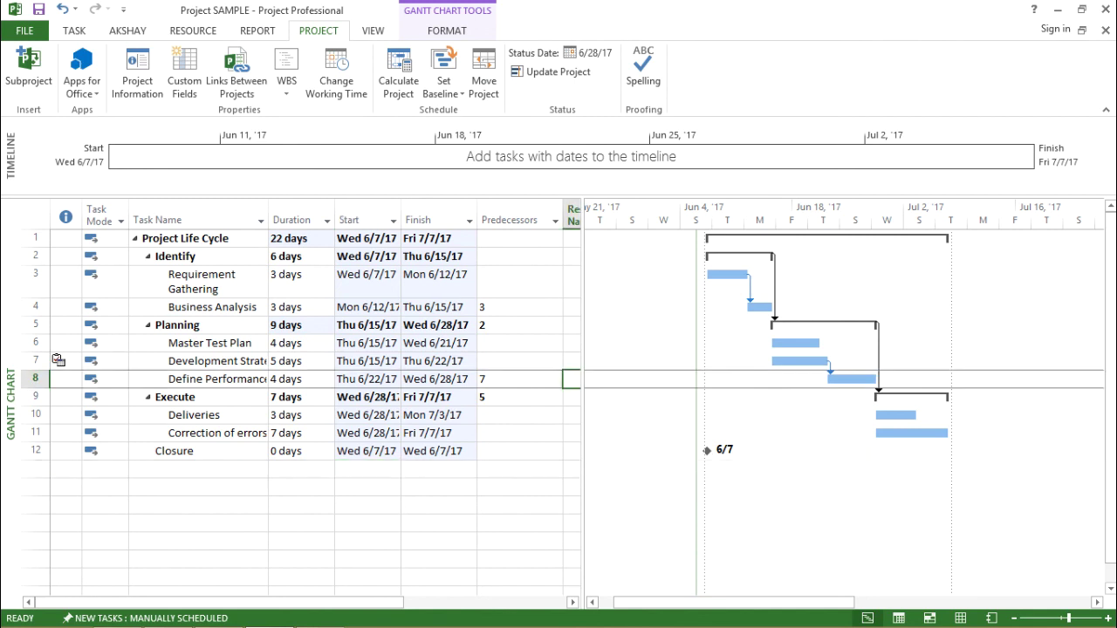